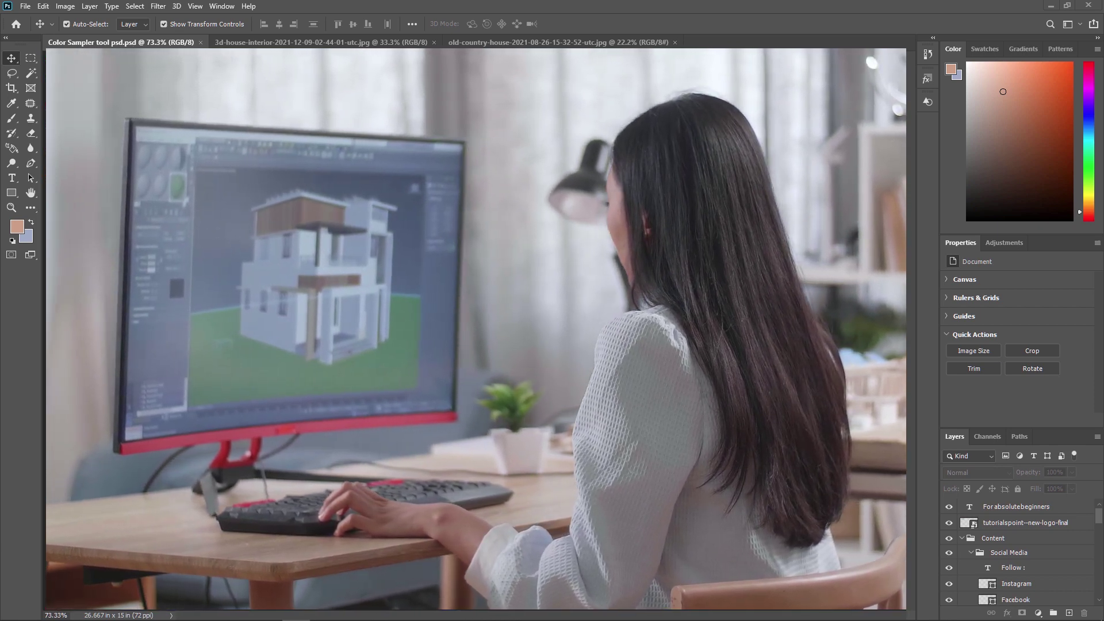
Switch to the old country house JPG document
left_click(547, 44)
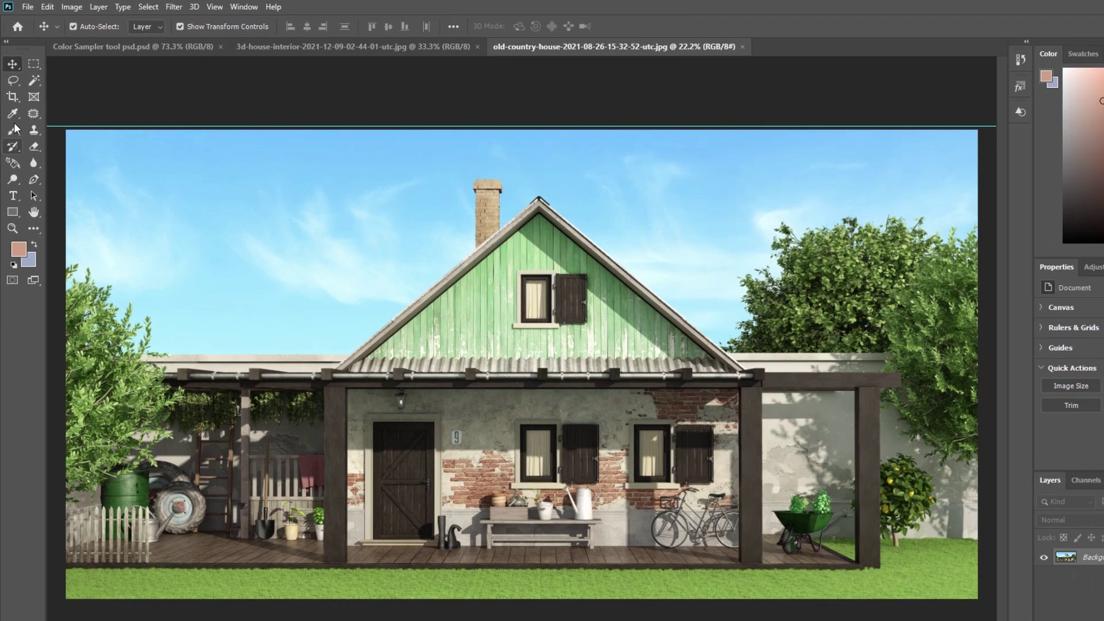
Choose the Color Sampler Tool from the Eyedropper tool group
left_click(13, 113)
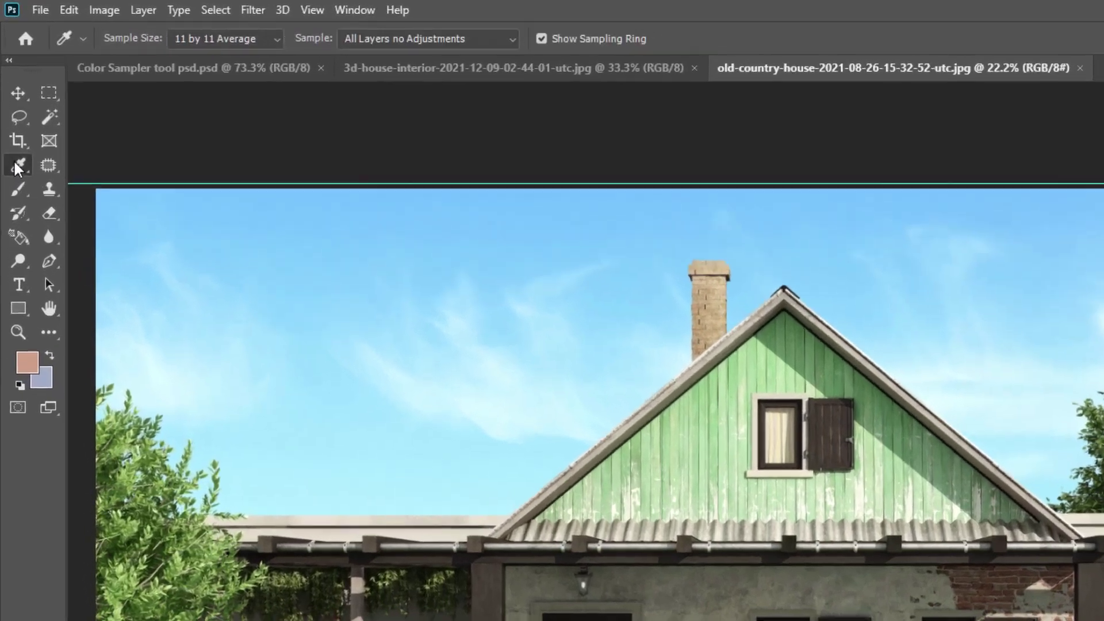
right_click(14, 113)
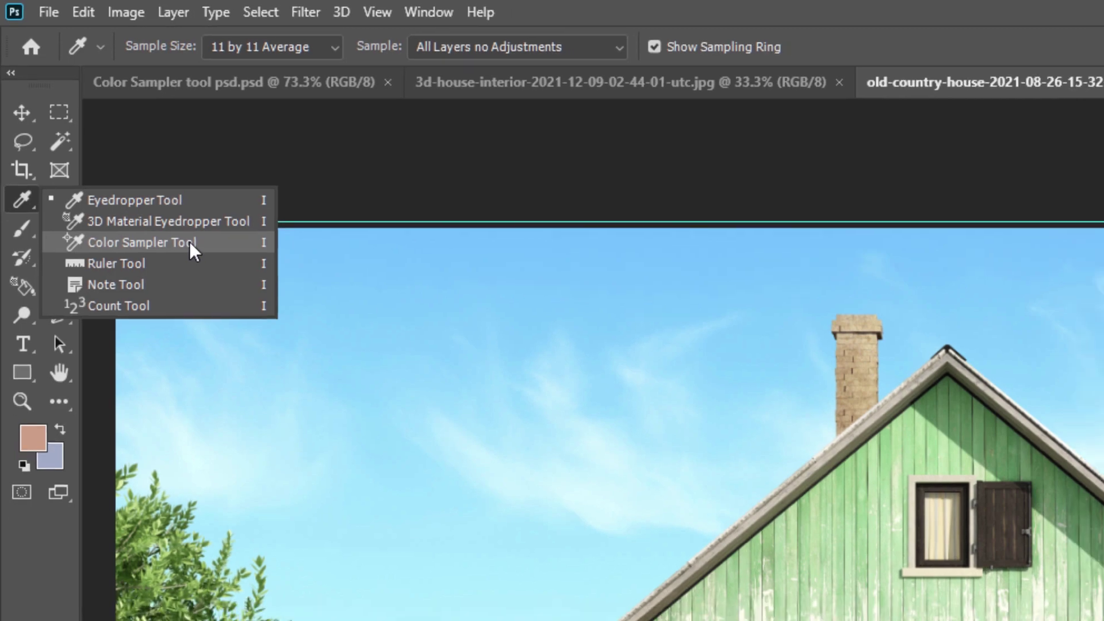
left_click(190, 249)
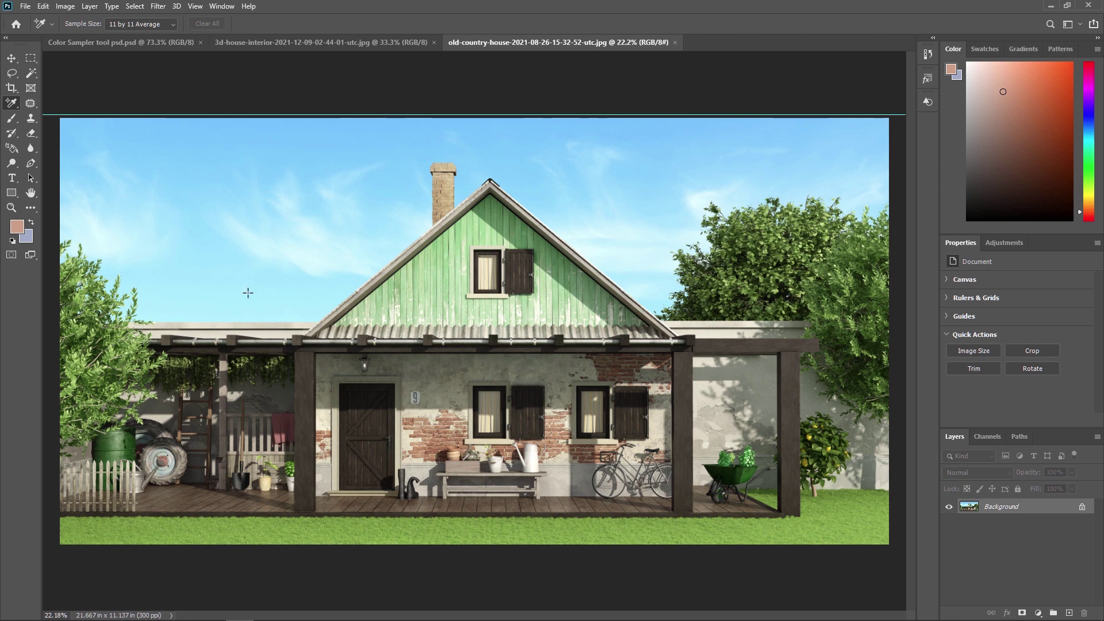
Reselect the Color Sampler Tool and place sampler #1 in the sky left of the house
right_click(11, 110)
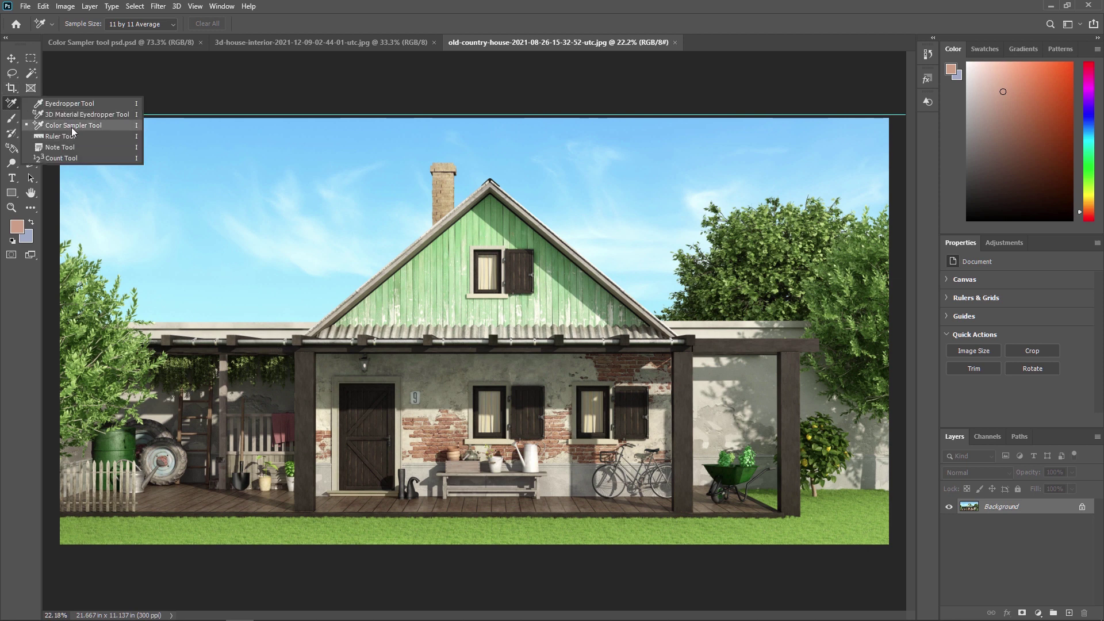
left_click(72, 125)
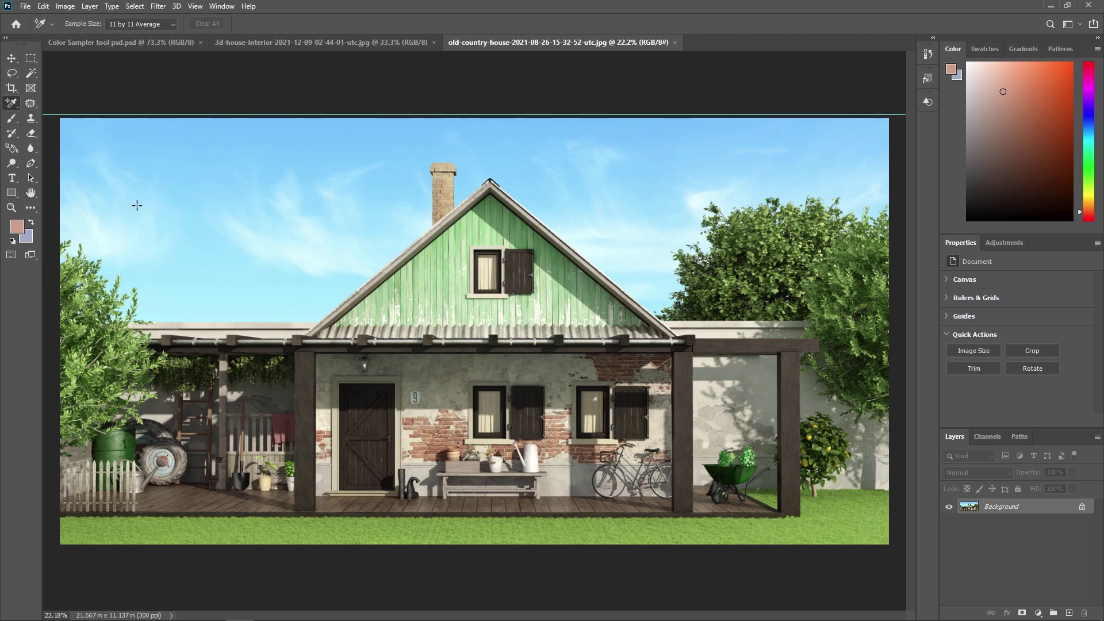
left_click(211, 266)
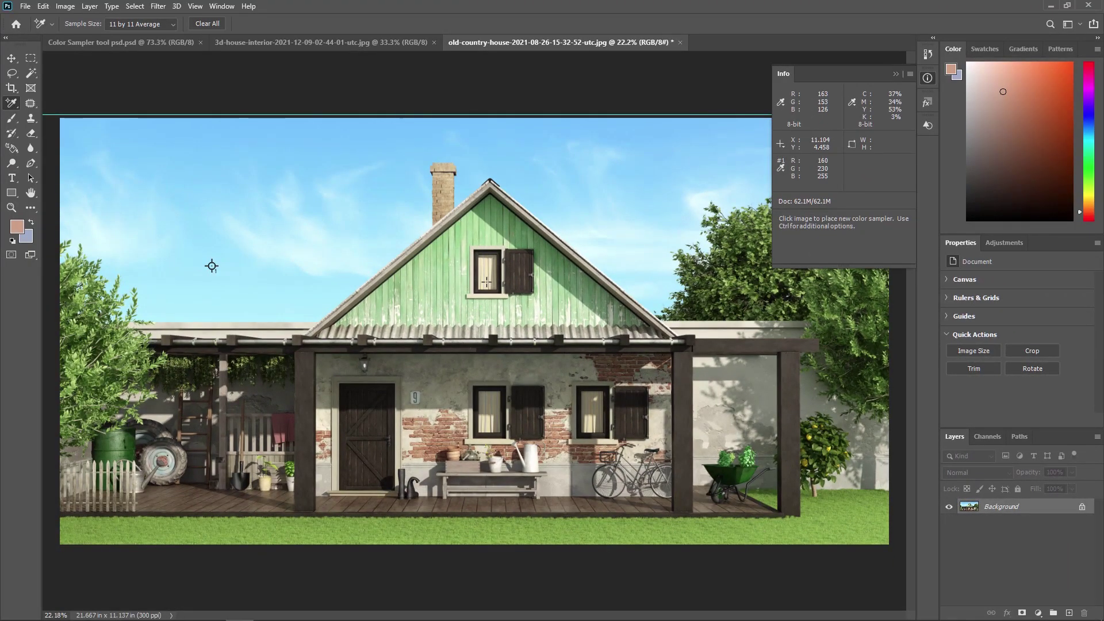
scroll(487, 270, "up", 2)
scroll(486, 268, "up", 2)
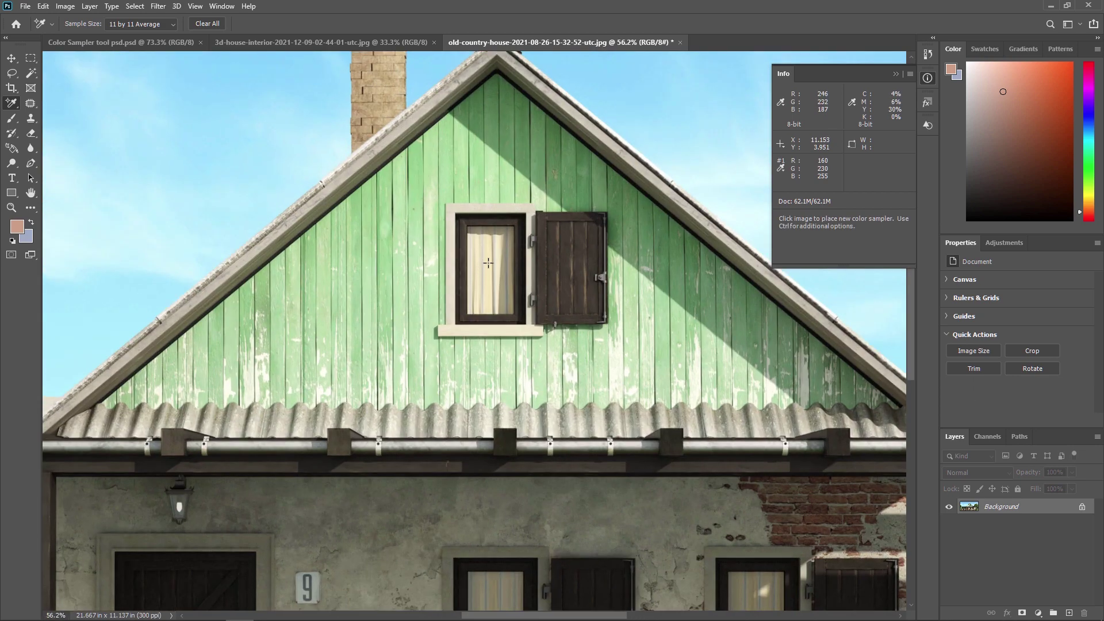
Add colour samplers on the gable window and the right-hand tree
left_click(487, 263)
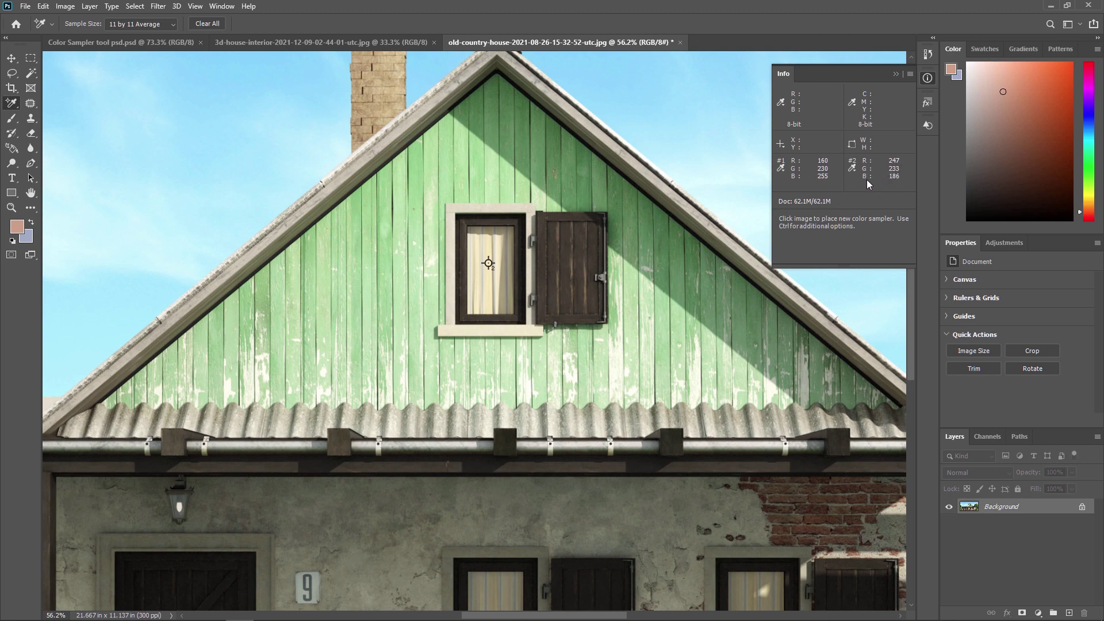
scroll(376, 311, "down", 5)
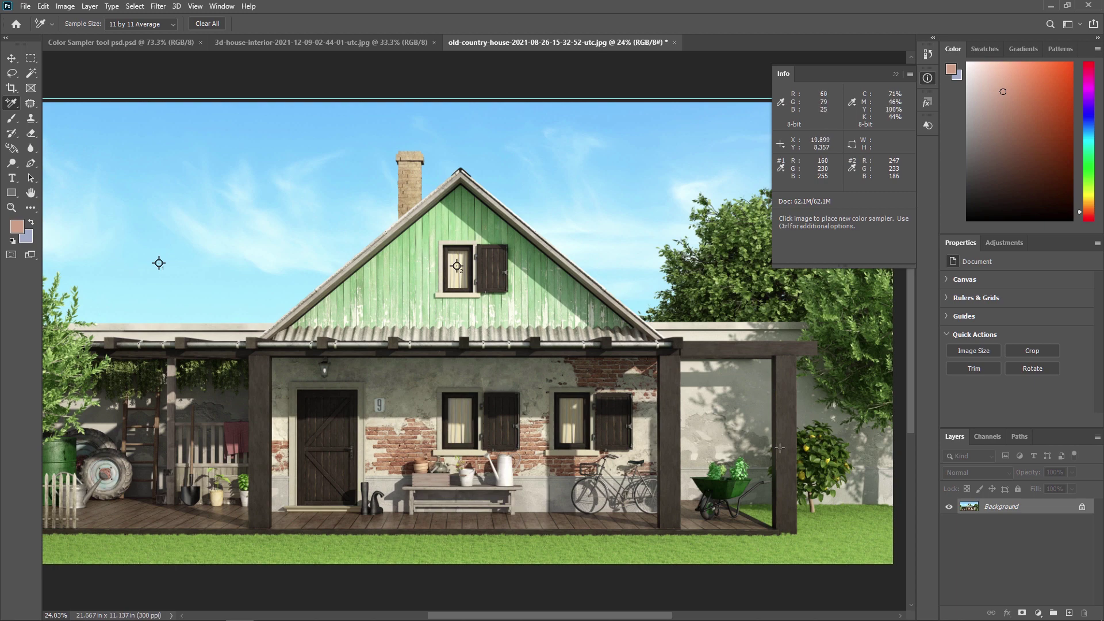
left_click(874, 308)
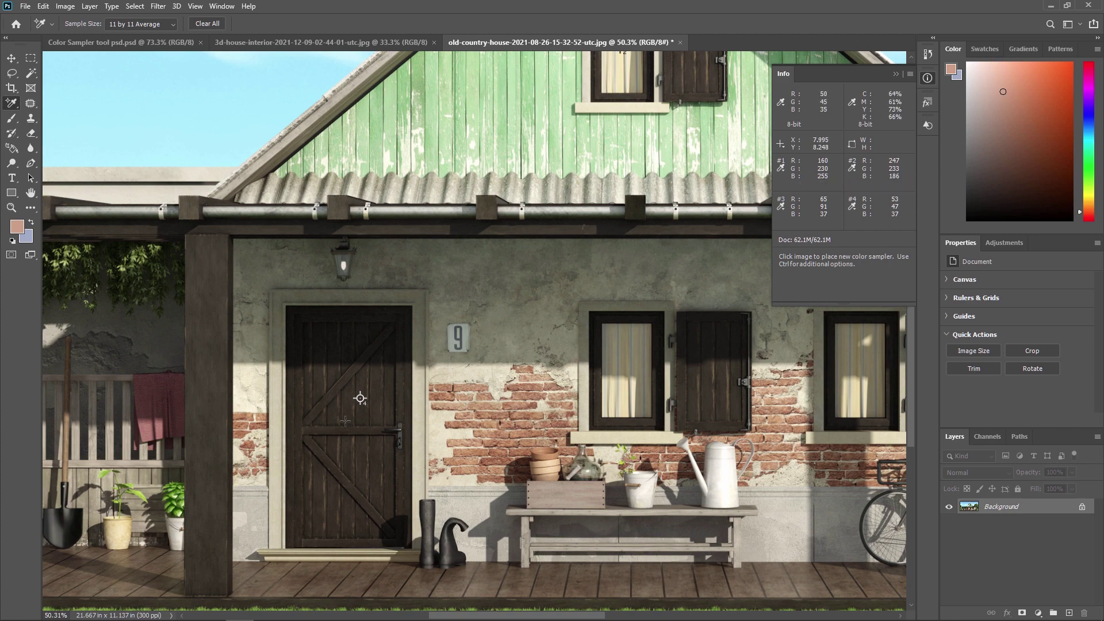
scroll(344, 421, "up", 3)
scroll(371, 383, "up", 2)
scroll(382, 357, "up", 2)
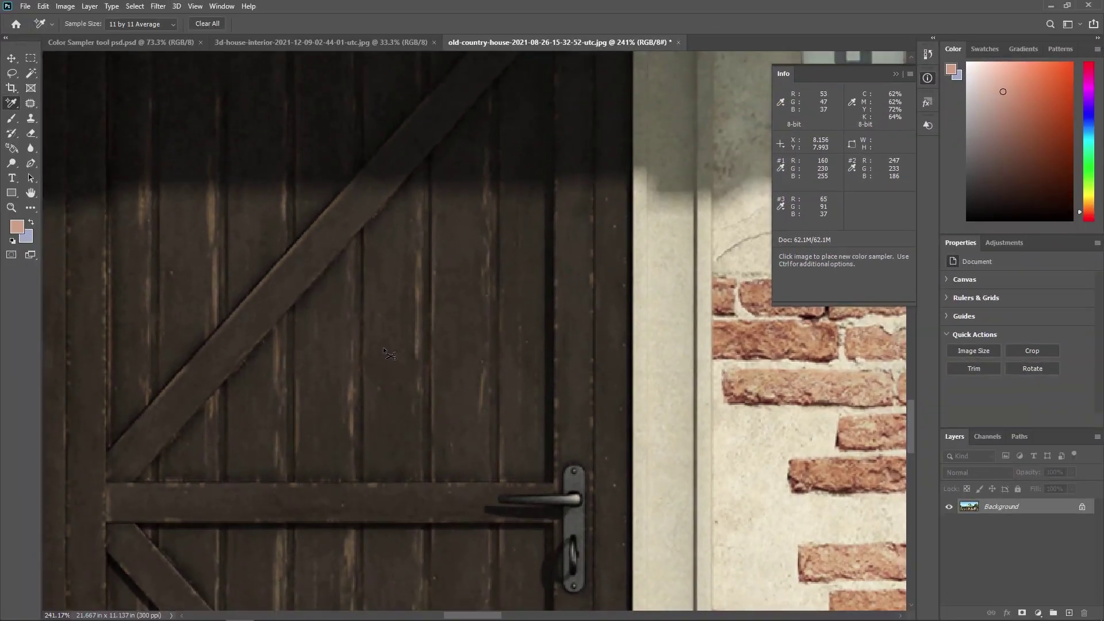
scroll(339, 269, "down", 5)
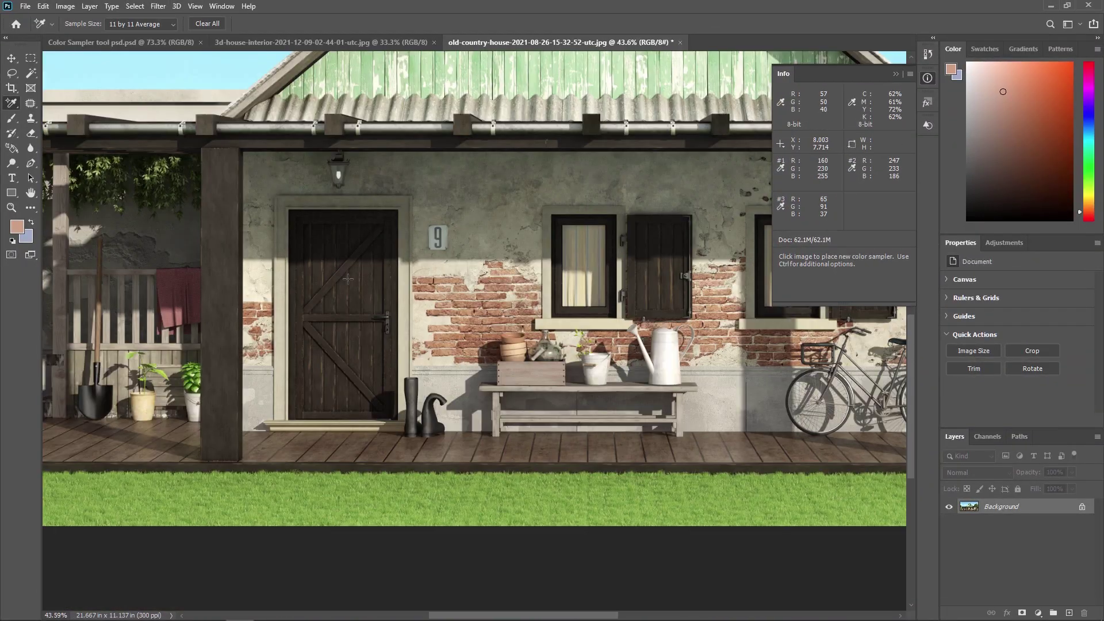
scroll(344, 315, "down", 2)
scroll(343, 316, "down", 2)
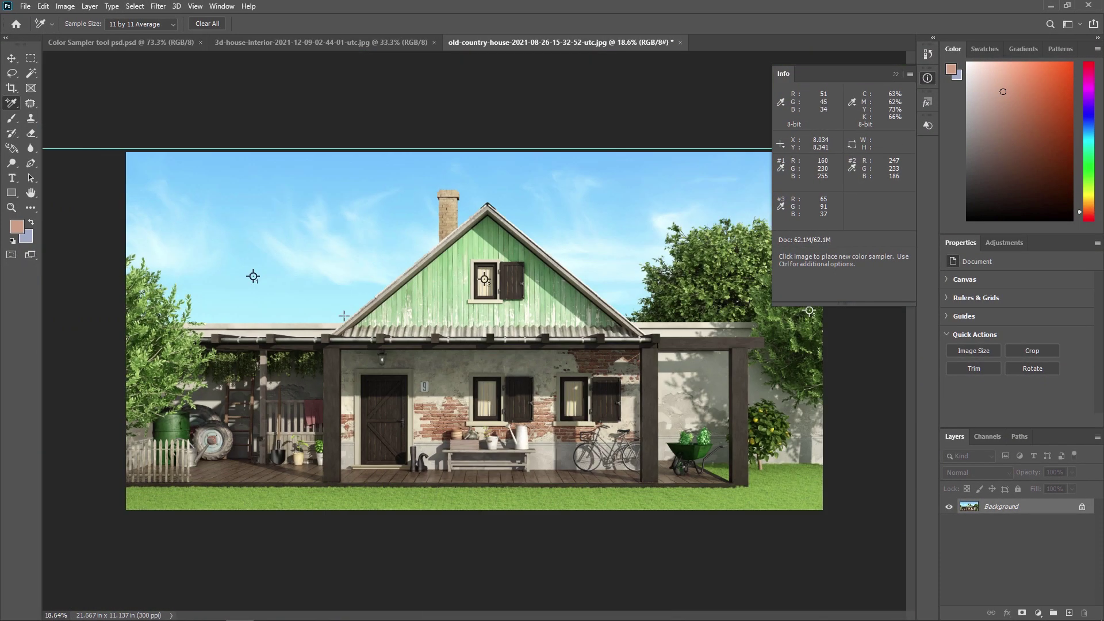
scroll(343, 317, "down", 1)
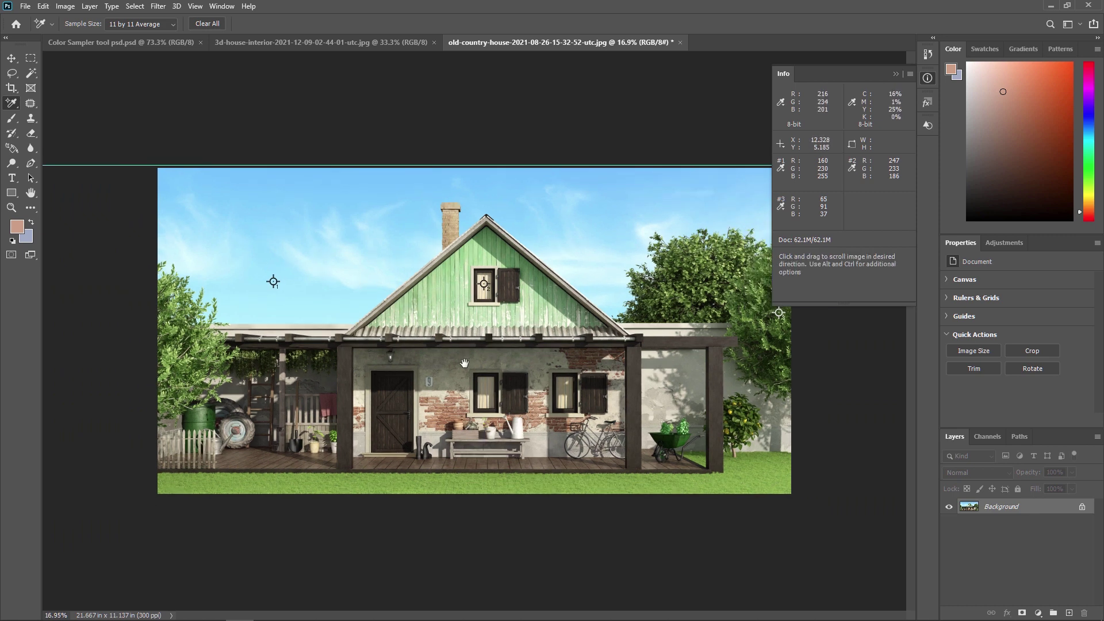
Remove every colour sampler with Clear All in the options bar
left_click(209, 23)
scroll(518, 331, "up", 1)
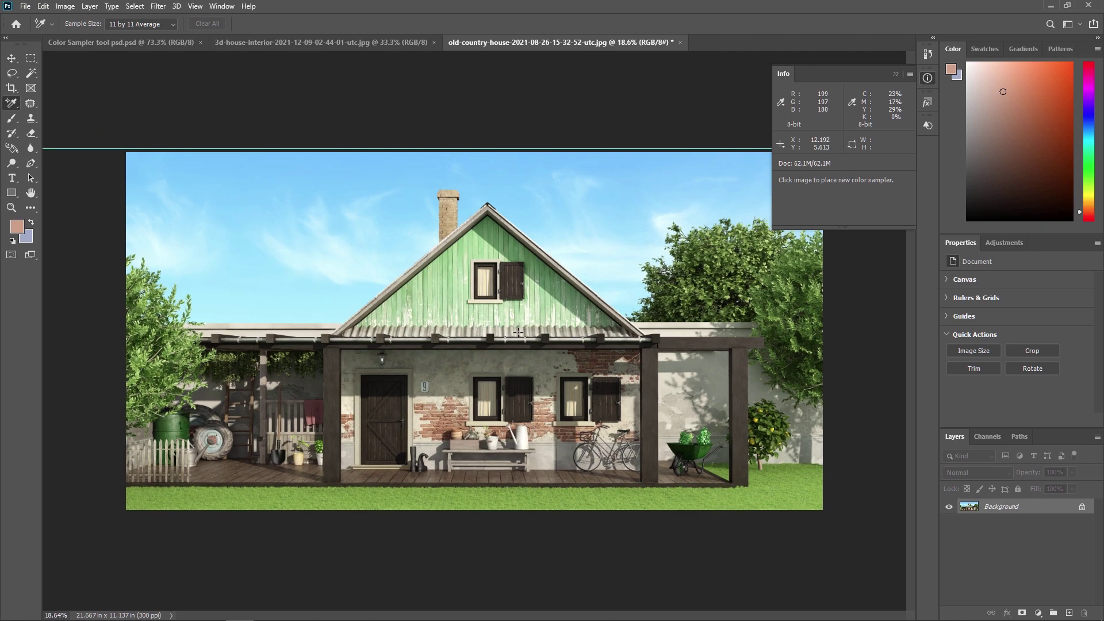
scroll(517, 333, "up", 2)
scroll(356, 257, "up", 2)
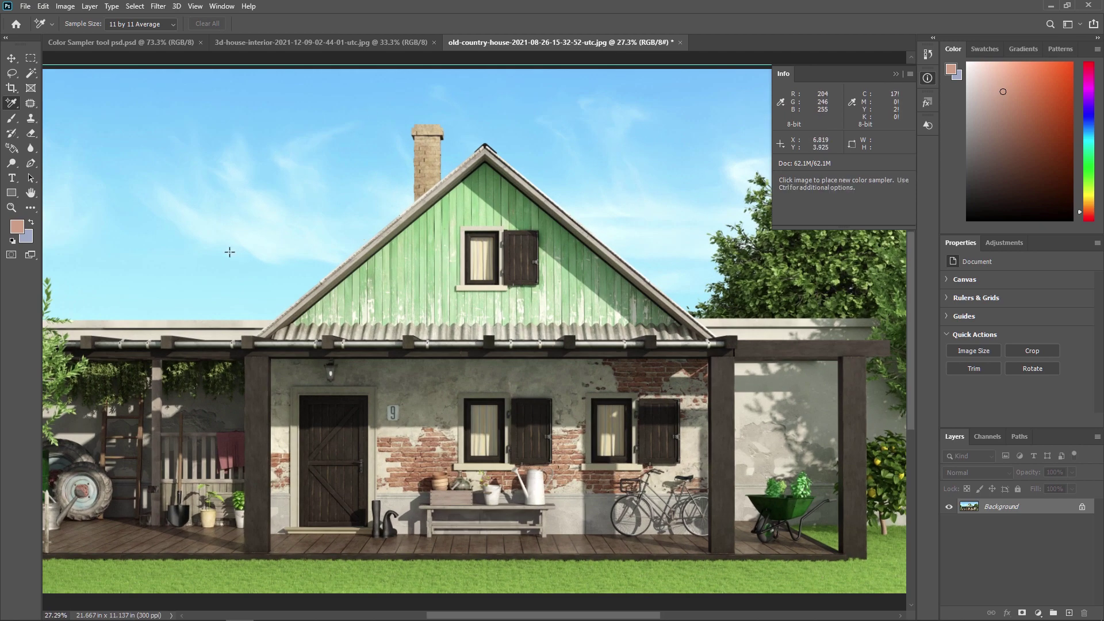
Sample the gable boards, gable window and porch wall, then delete the shutter sampler
left_click(423, 260)
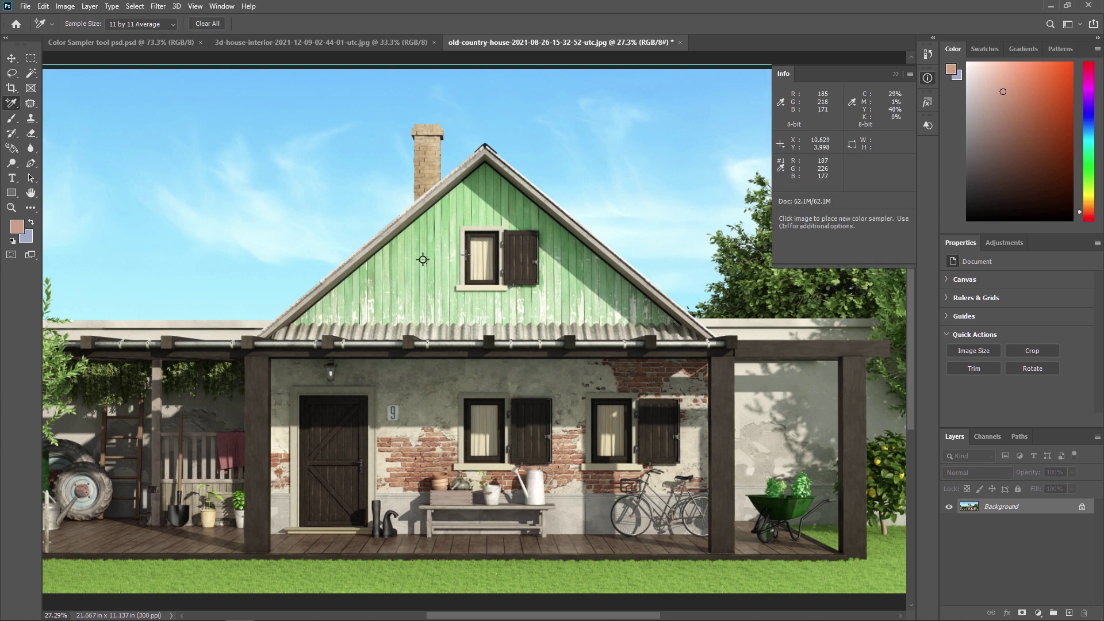
left_click(481, 253)
left_click(517, 255)
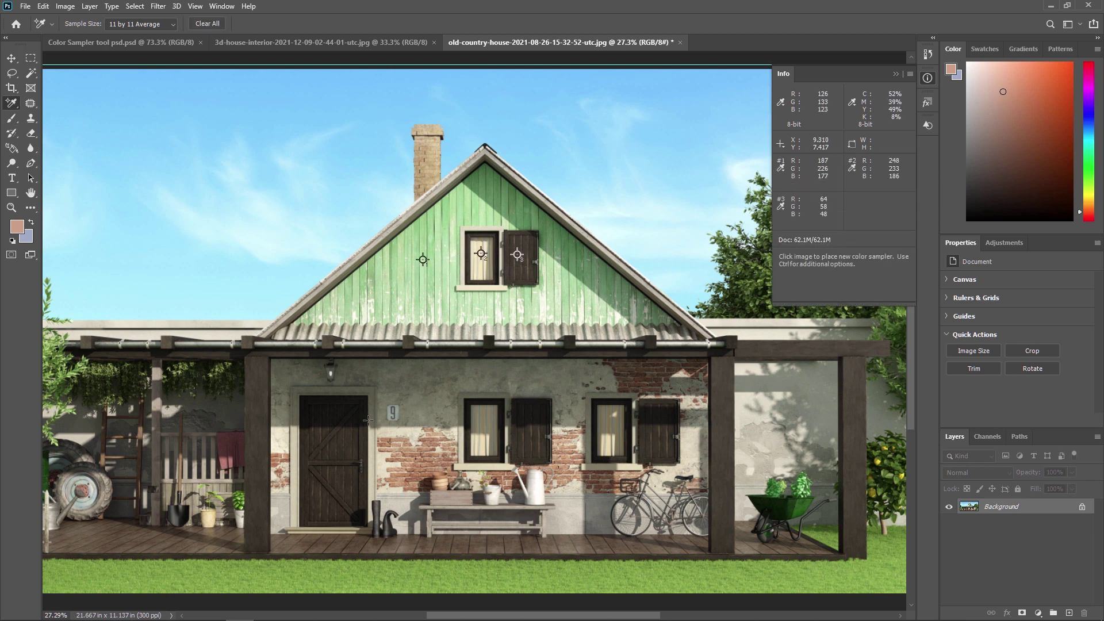
left_click(505, 375)
left_click(518, 255, "alt")
scroll(548, 306, "up", 1)
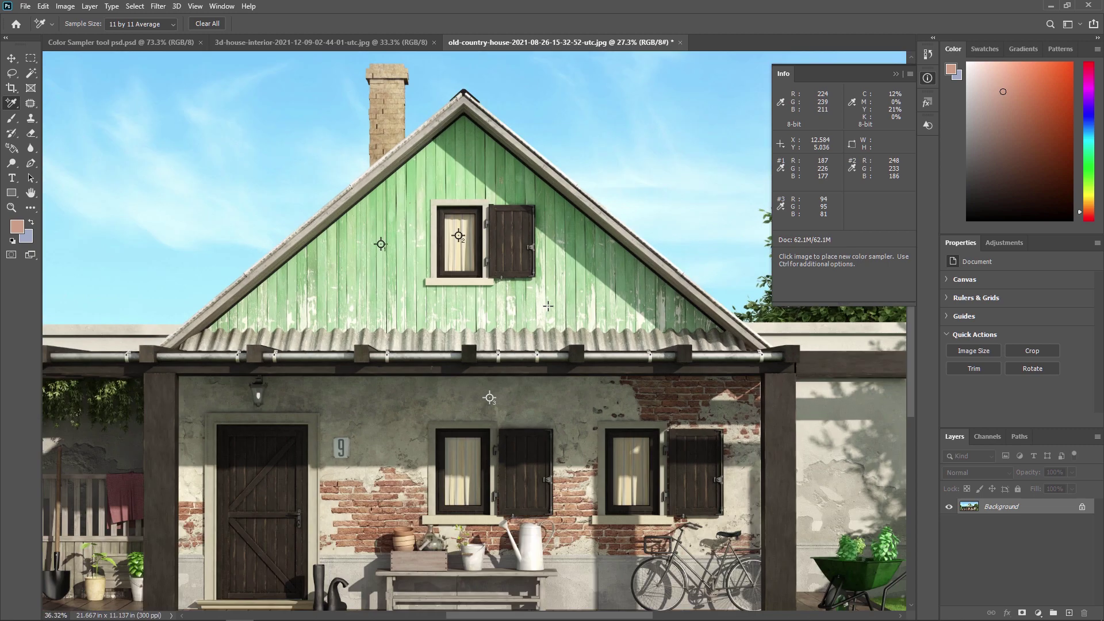
scroll(548, 305, "up", 1)
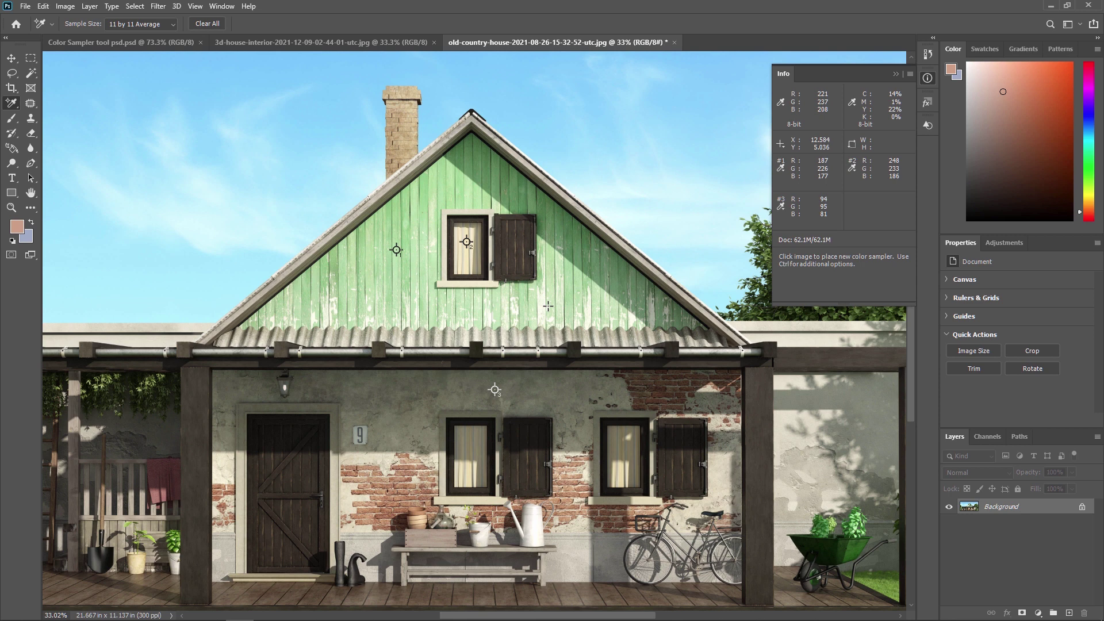